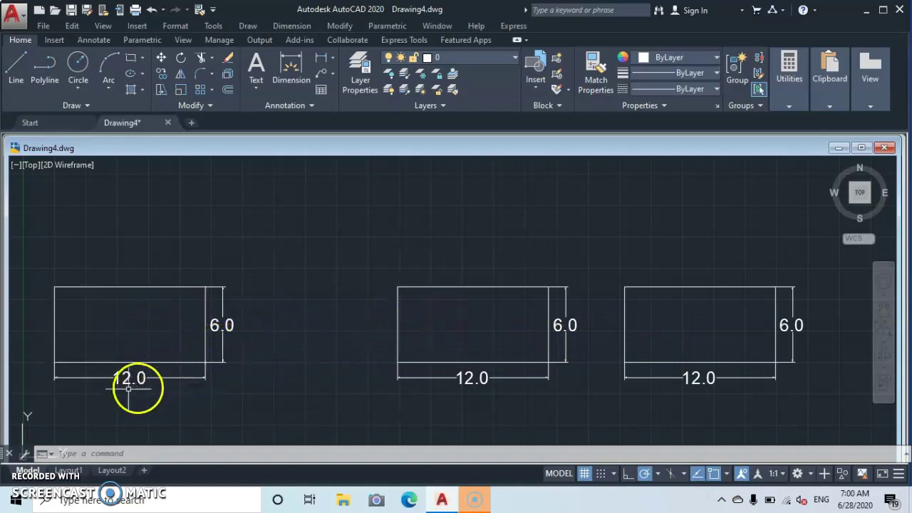
mouse_move(227, 325)
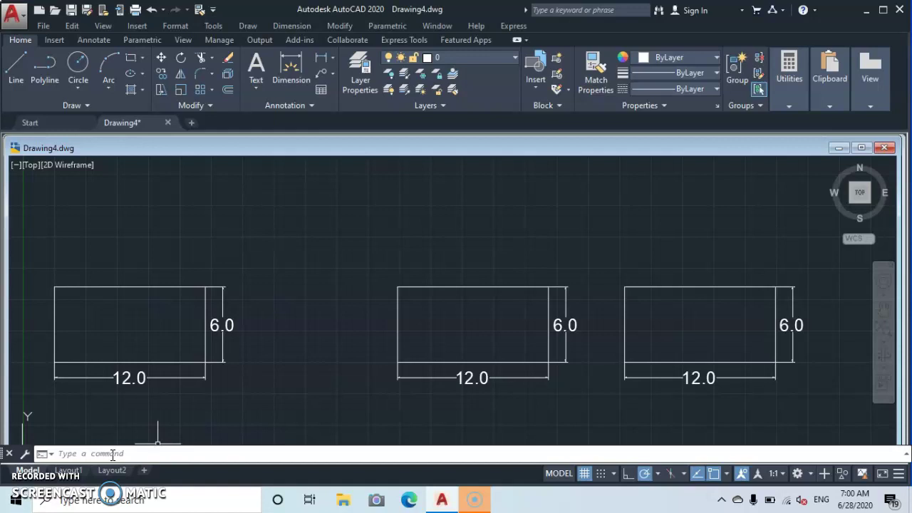
text(ca)
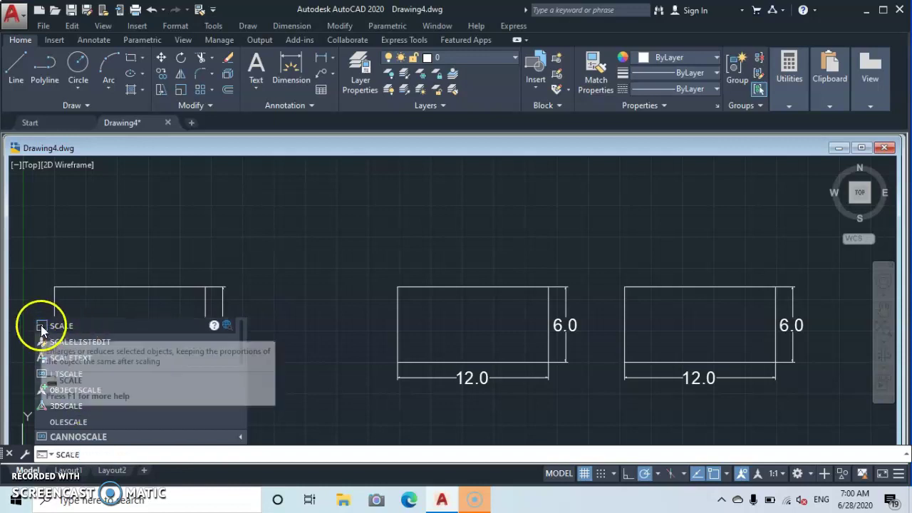
key(Escape)
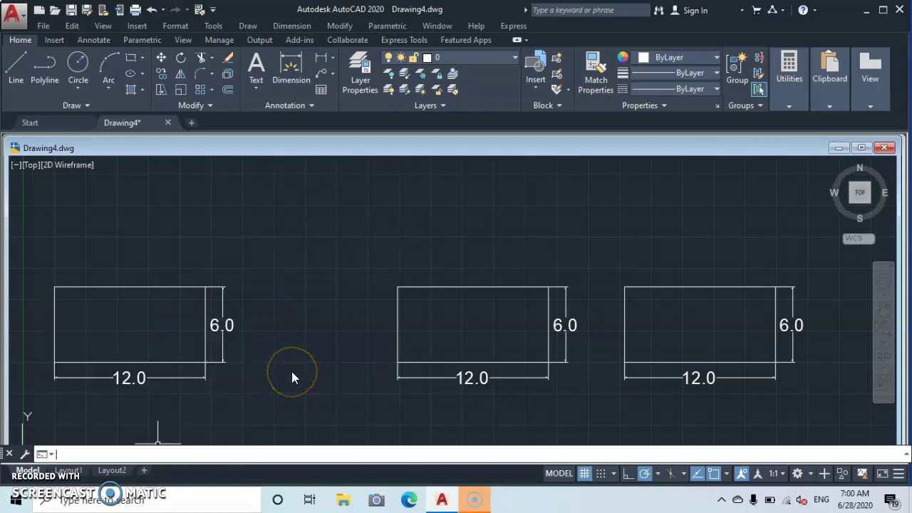
- Scale the leftmost rectangle by a factor of 2, using its lower-left corner as the base point
click(177, 93)
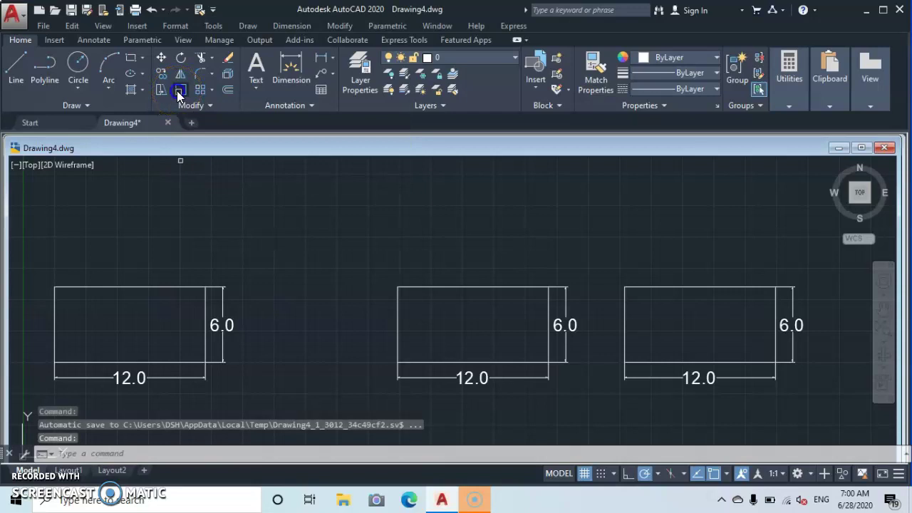
click(133, 288)
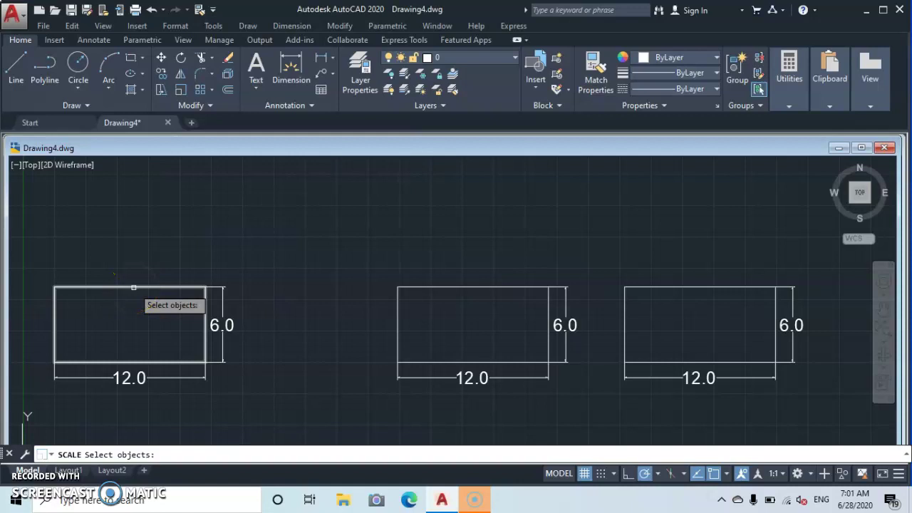
click(133, 327)
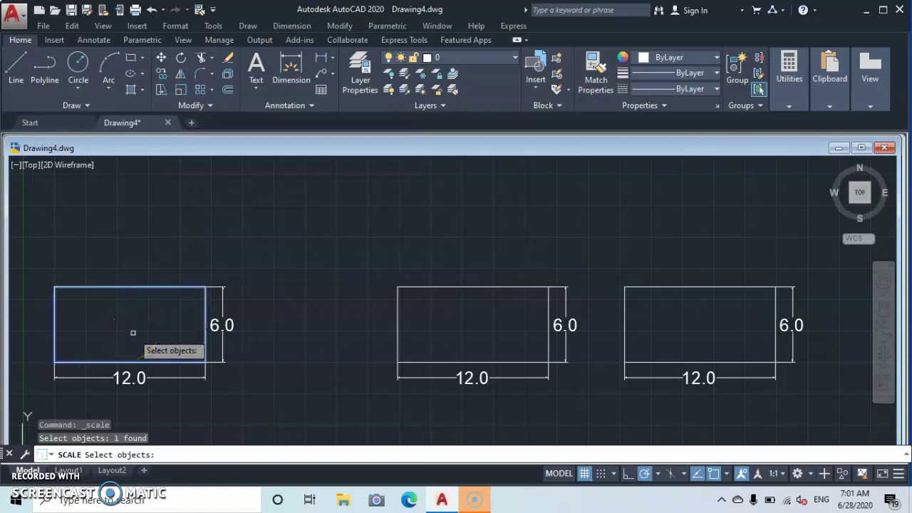
key(Return)
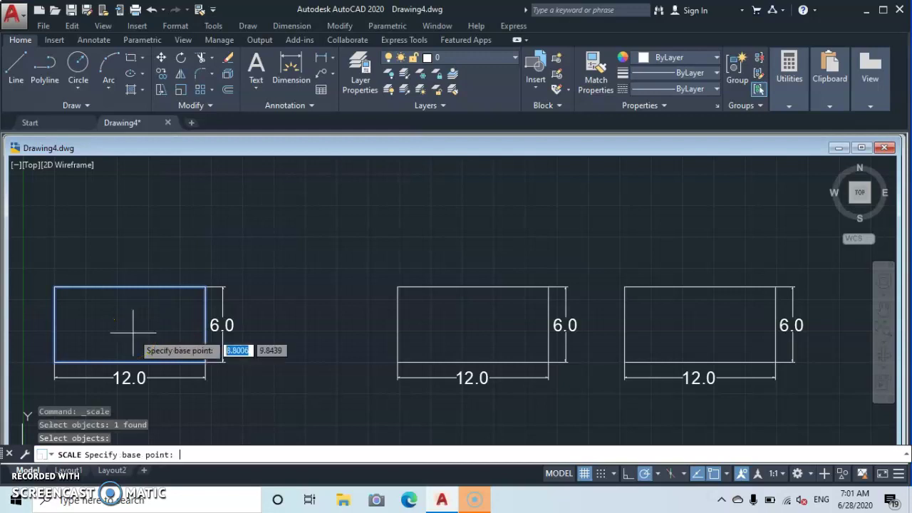
click(55, 362)
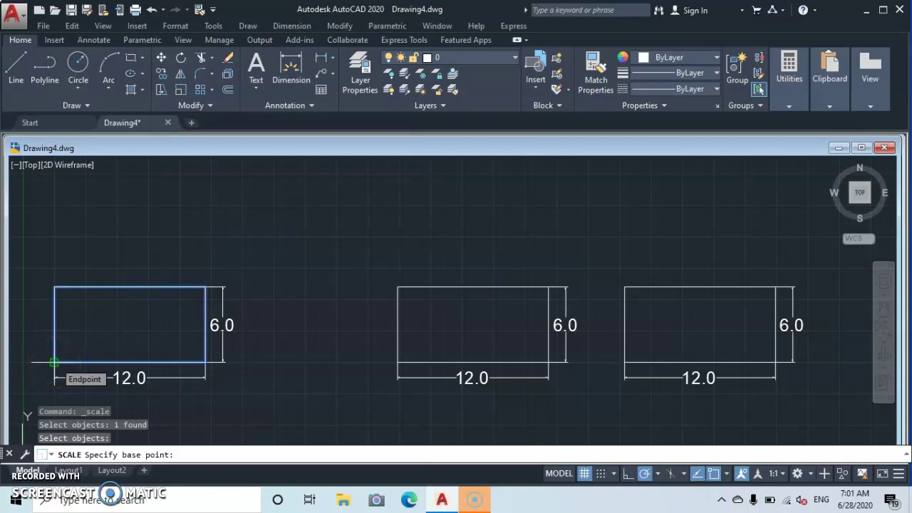
click(55, 362)
click(107, 333)
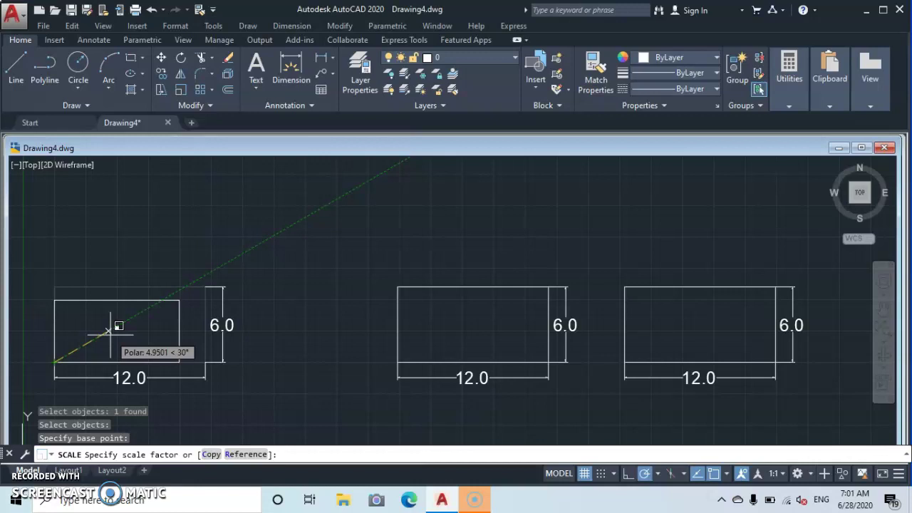
text(2)
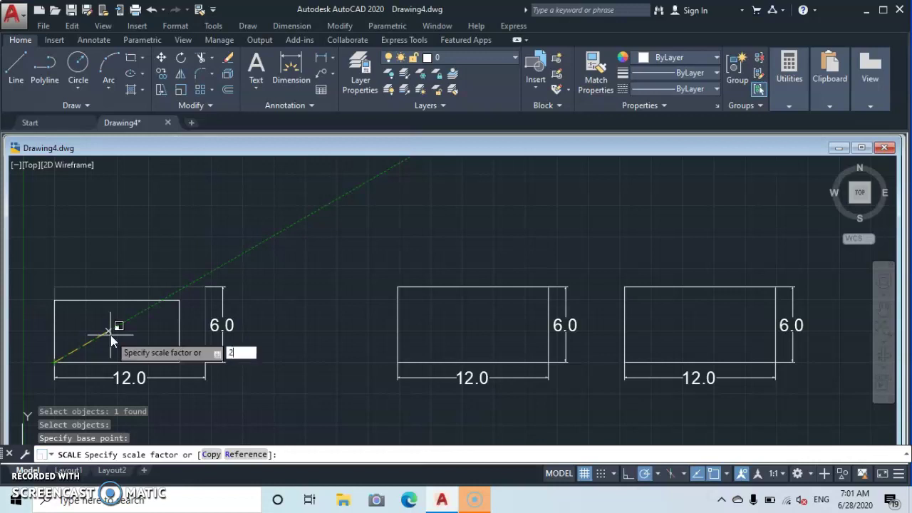
key(Return)
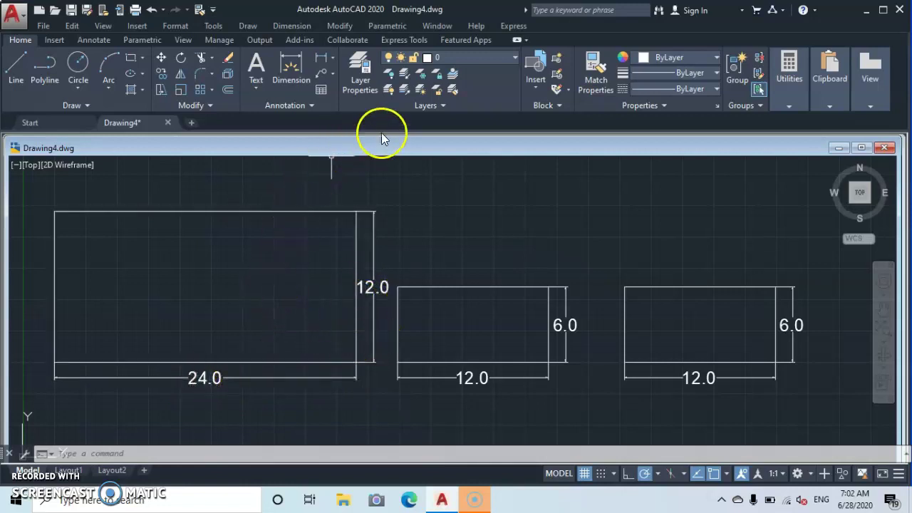
- Create a new dimension style named ND, based on Standard and used for all dimensions
click(312, 105)
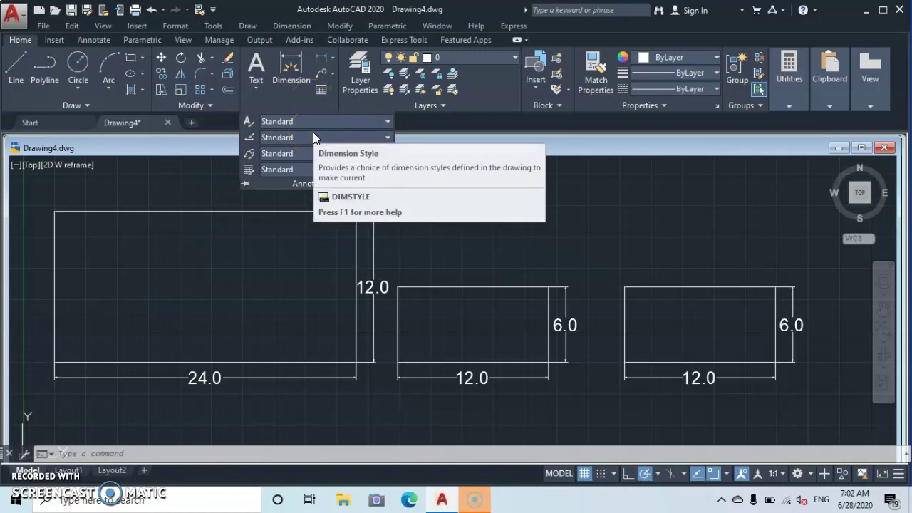
click(250, 144)
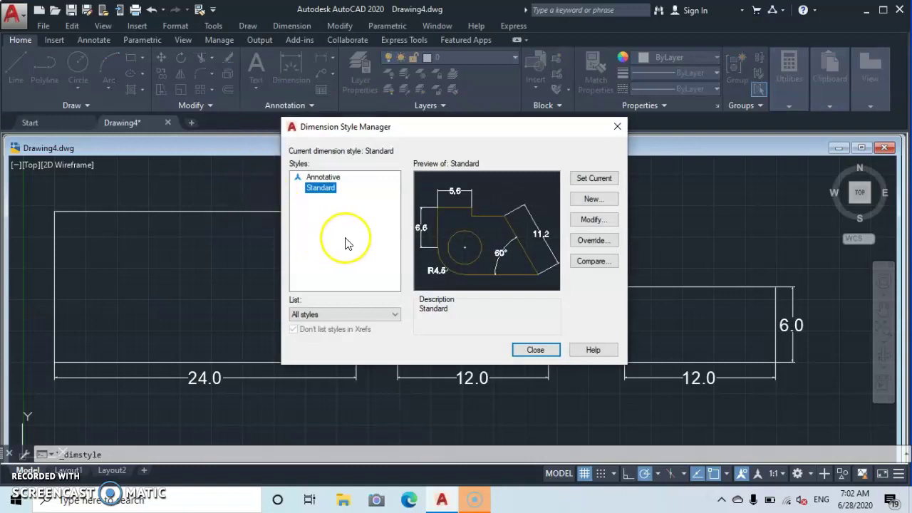
click(588, 203)
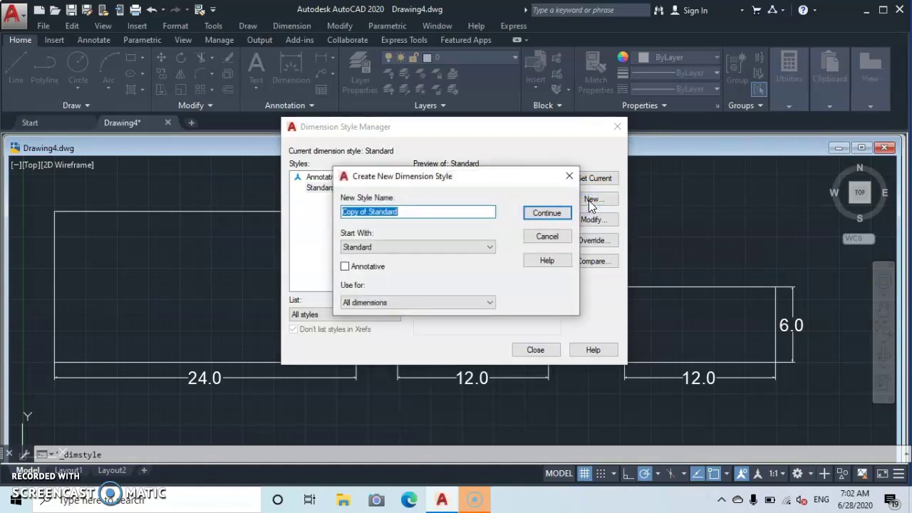
key(BackSpace)
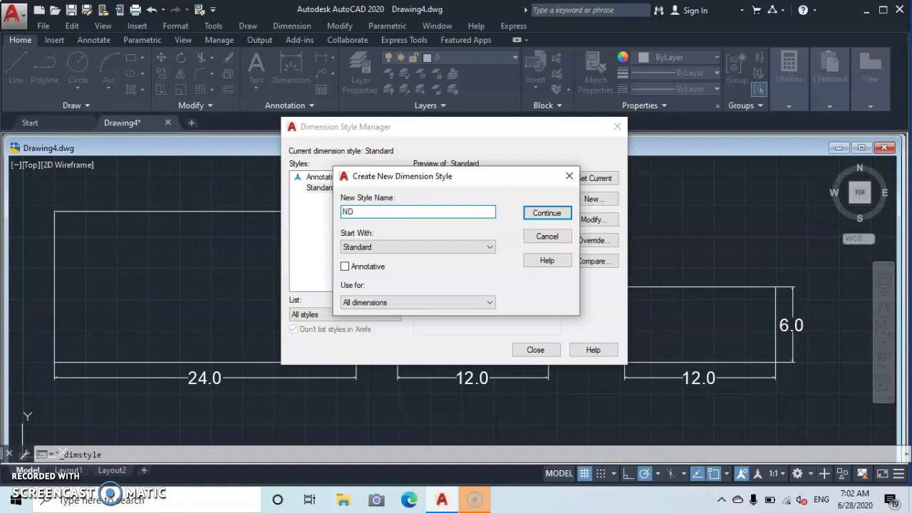
click(546, 213)
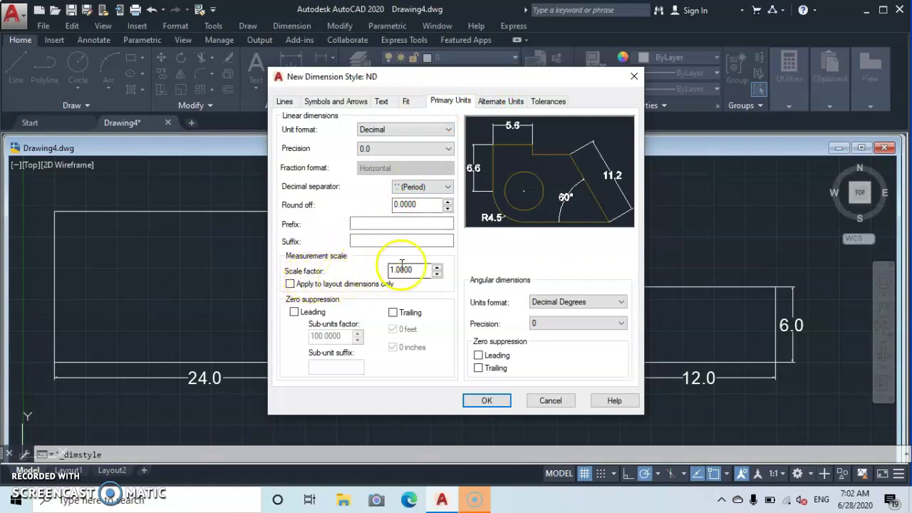
- Set the ND style's measurement scale factor for linear dimensions to .5 and save the style
mouse_move(414, 271)
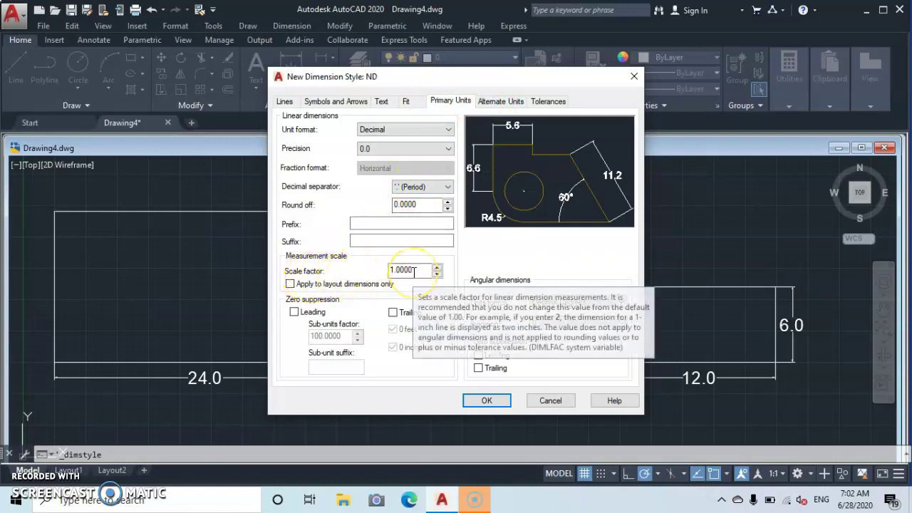
click(403, 275)
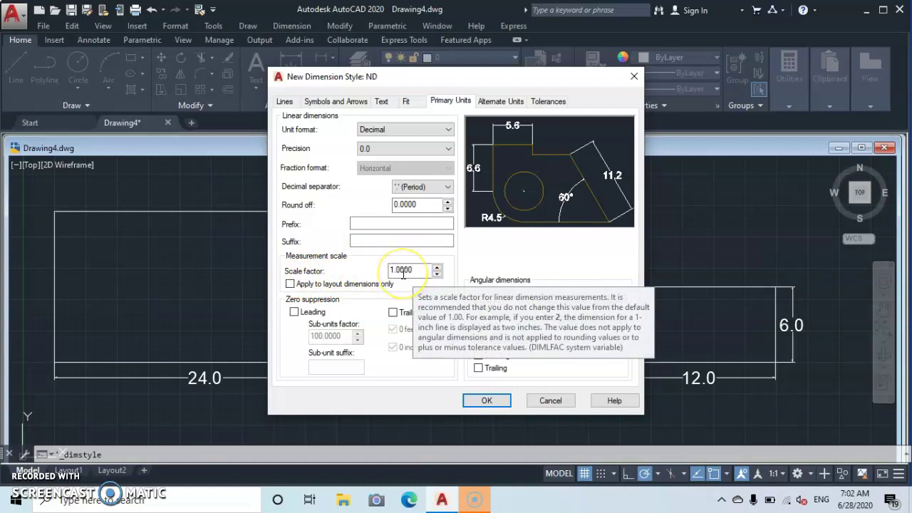
click(420, 269)
click(415, 270)
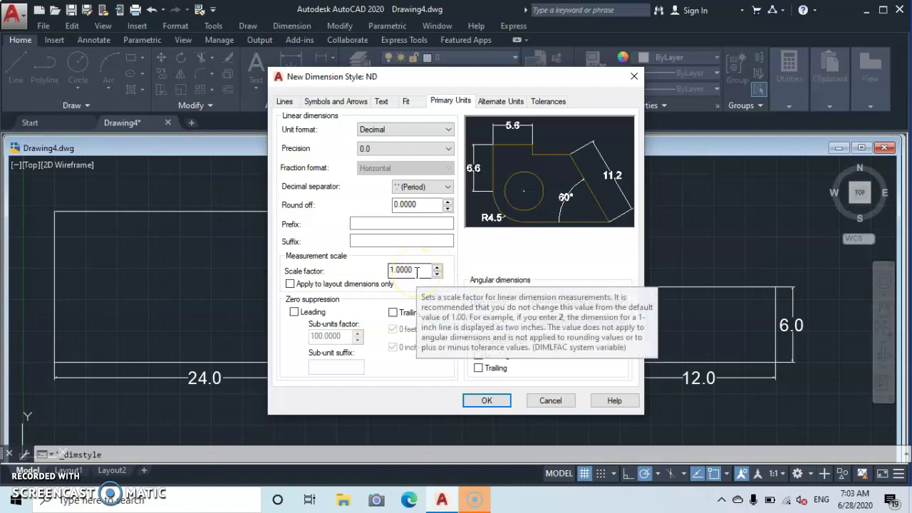
click(417, 270)
key(BackSpace)
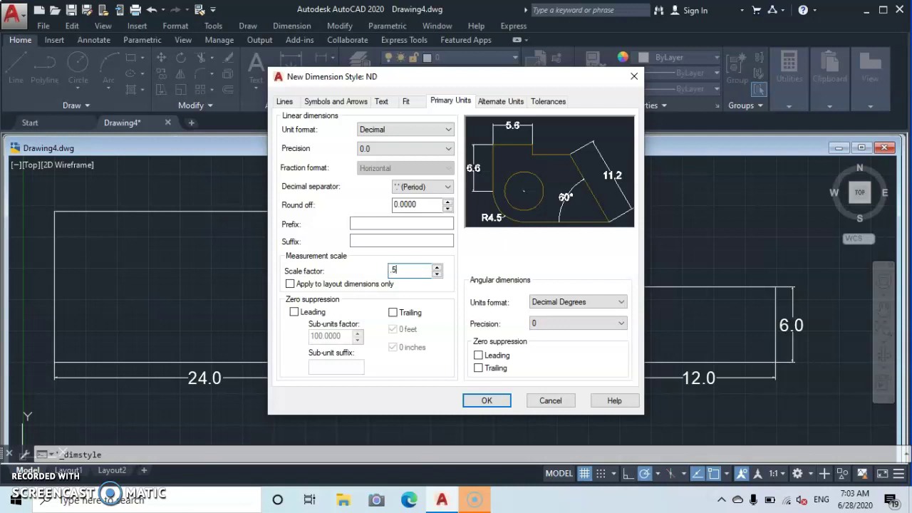
text(.5)
click(487, 401)
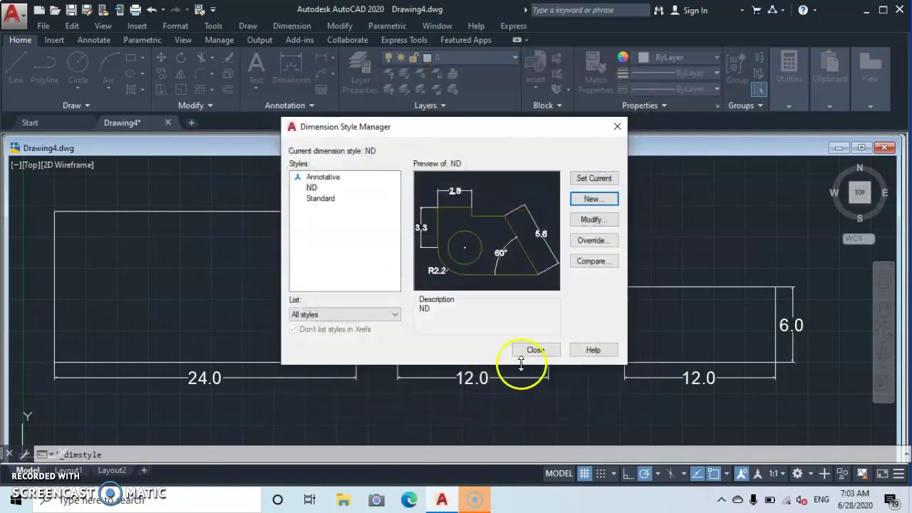
click(537, 350)
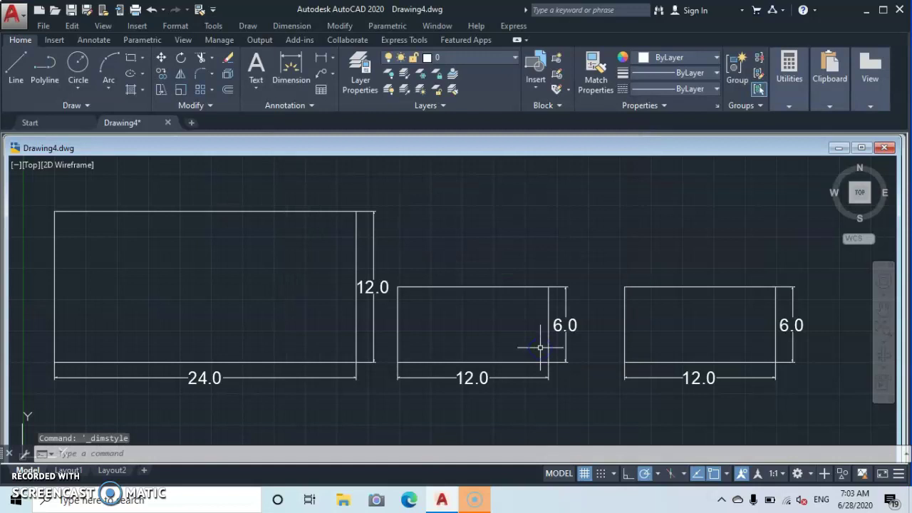
- Apply the ND dimension style to the horizontal and vertical dimensions of the enlarged leftmost rectangle
click(191, 378)
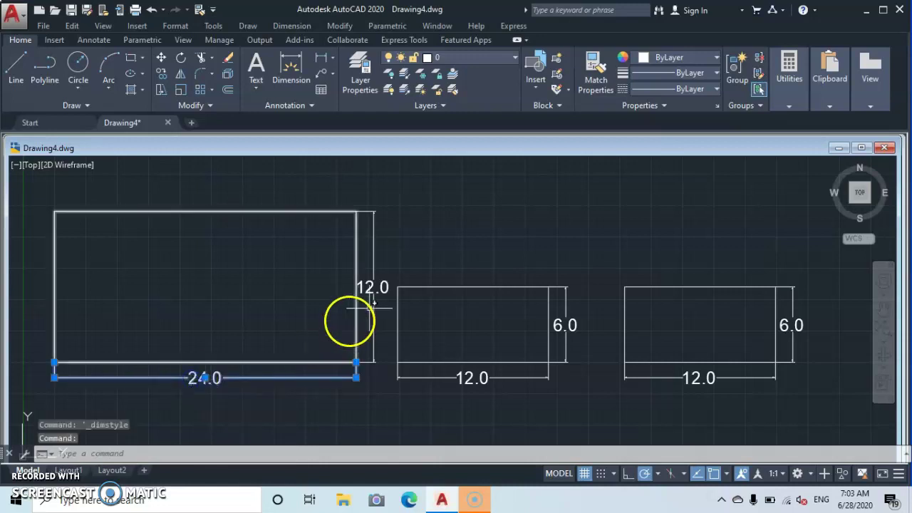
click(372, 287)
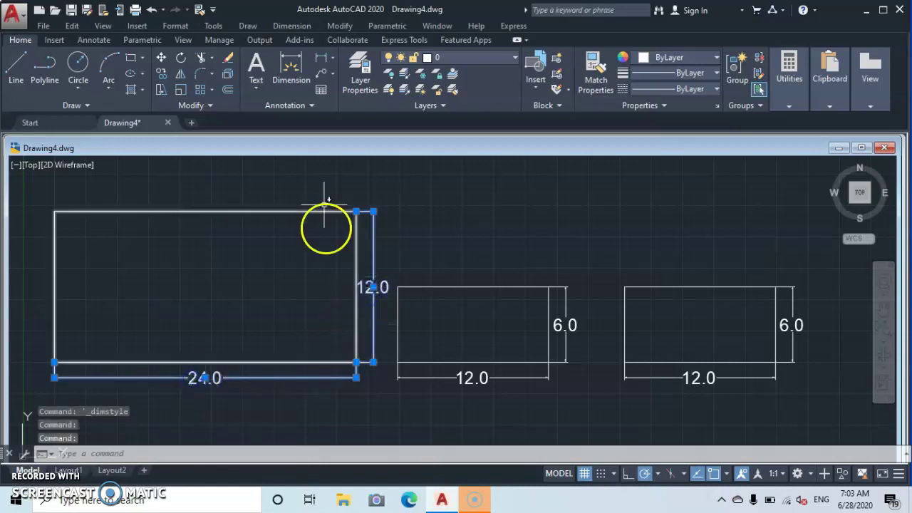
click(311, 105)
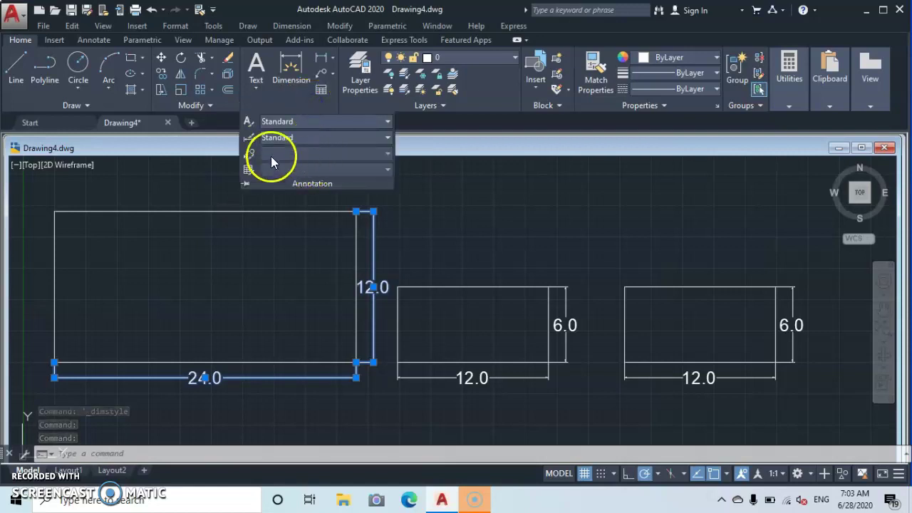
click(307, 138)
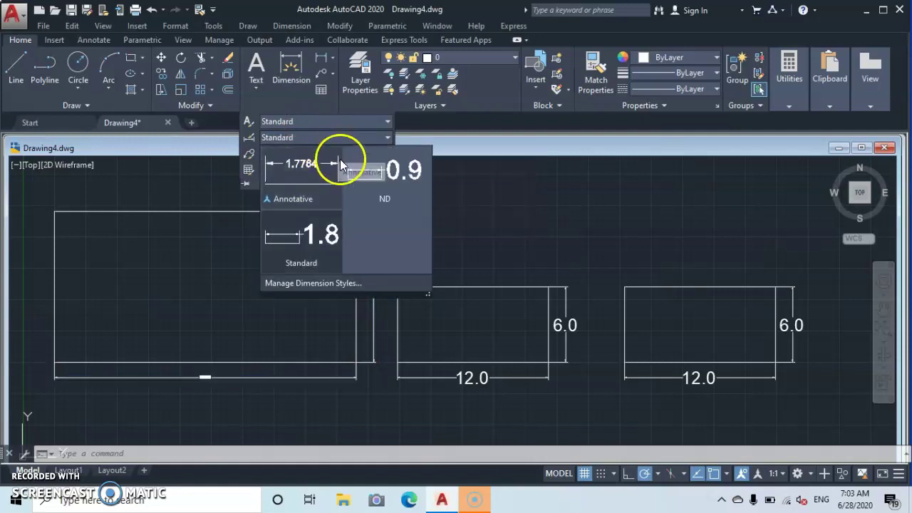
click(374, 188)
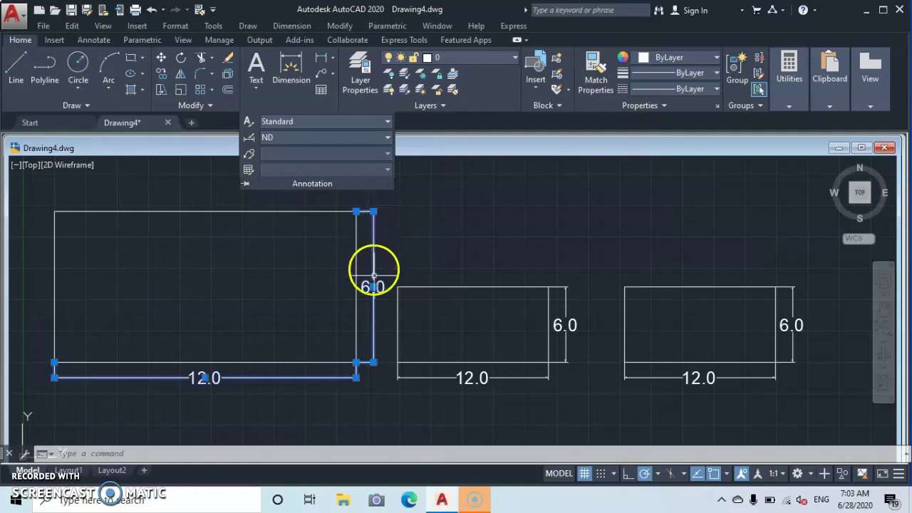
key(Escape)
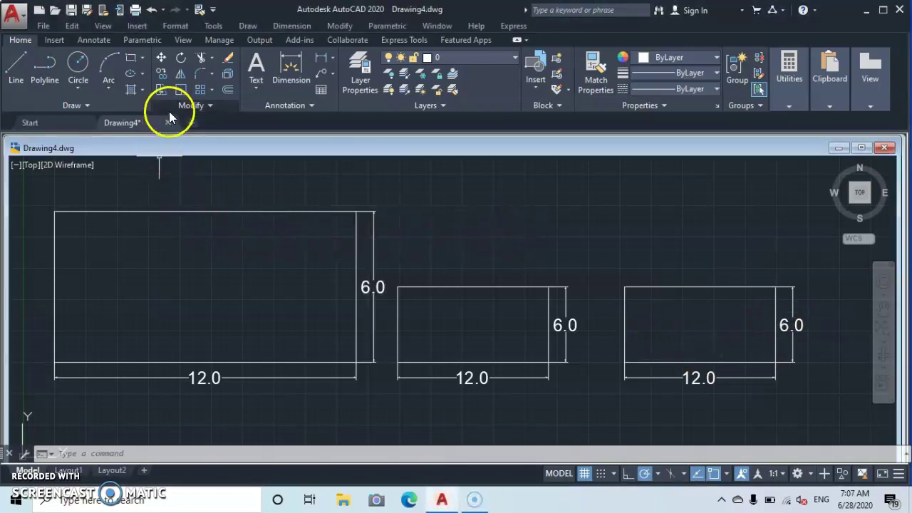
- Scale the rightmost rectangle by a factor of .5, using its lower-left corner as the base point
click(180, 91)
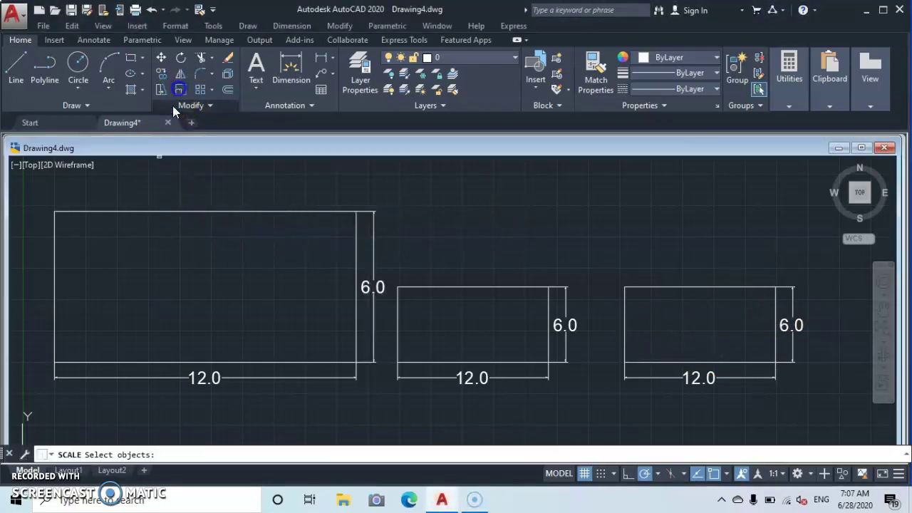
click(624, 311)
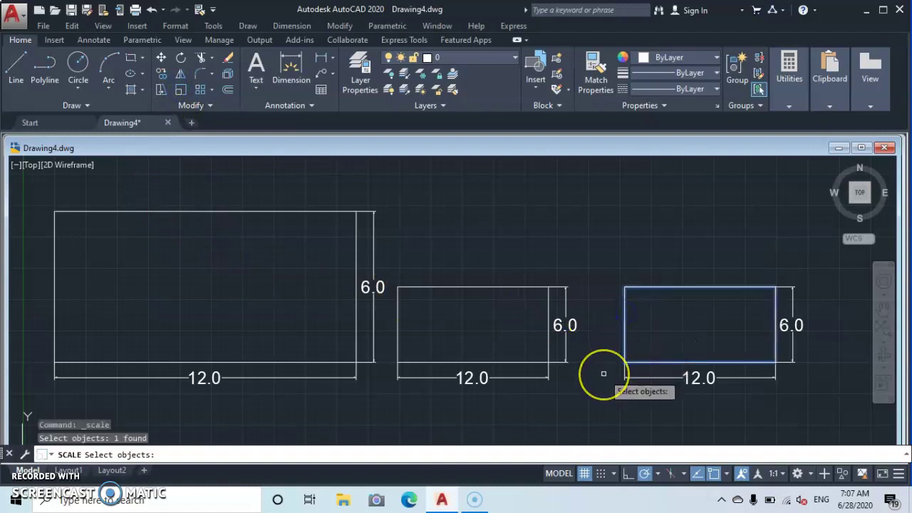
key(Return)
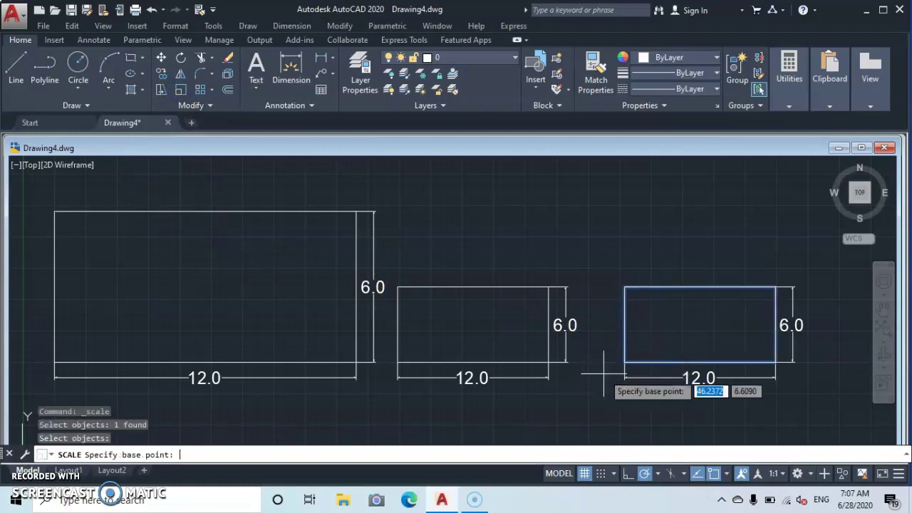
click(624, 362)
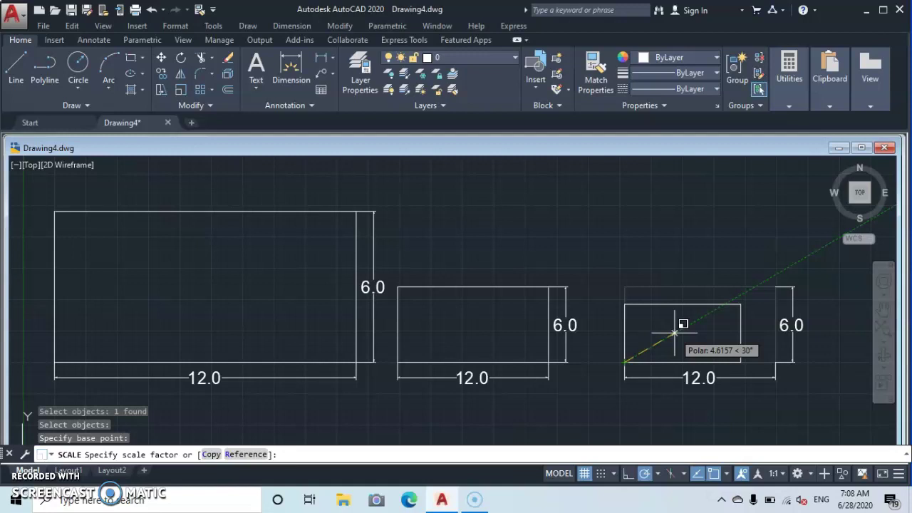
text(.5)
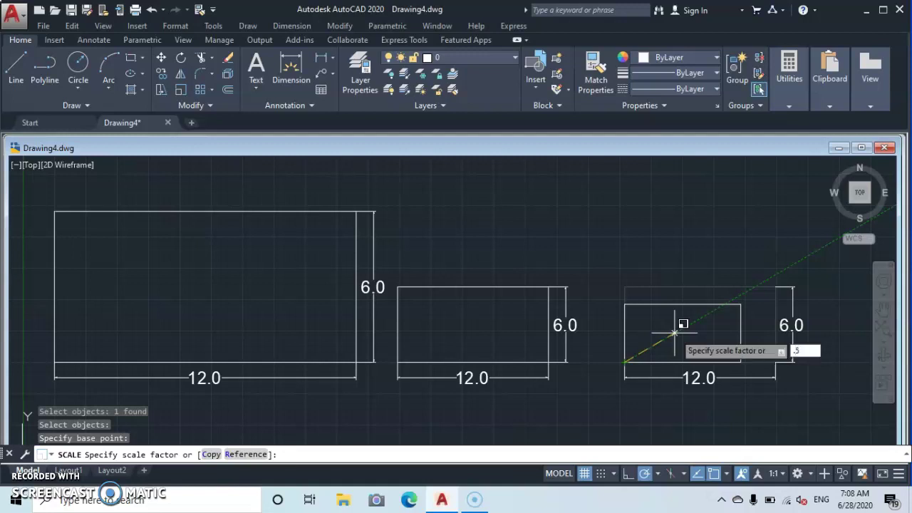
key(Return)
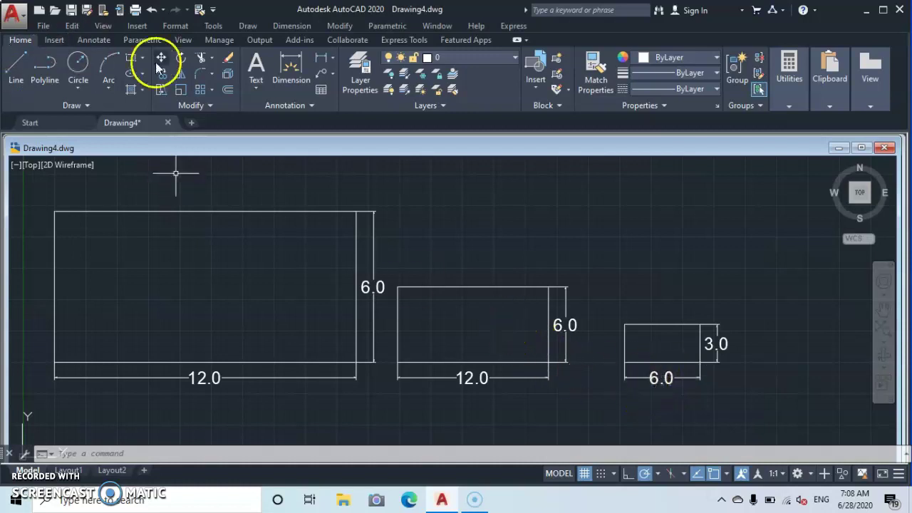
- Create a new dimension style named Copy of ND, based on ND and used for all dimensions
click(312, 106)
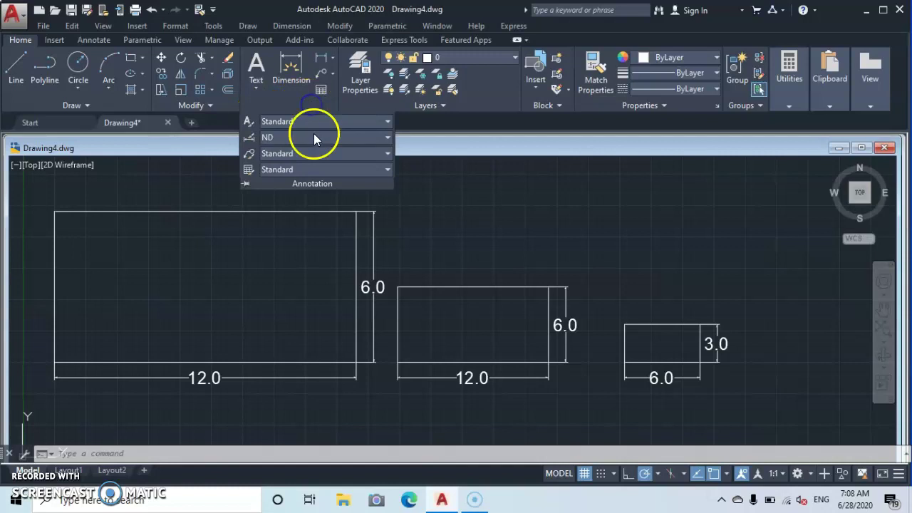
click(248, 139)
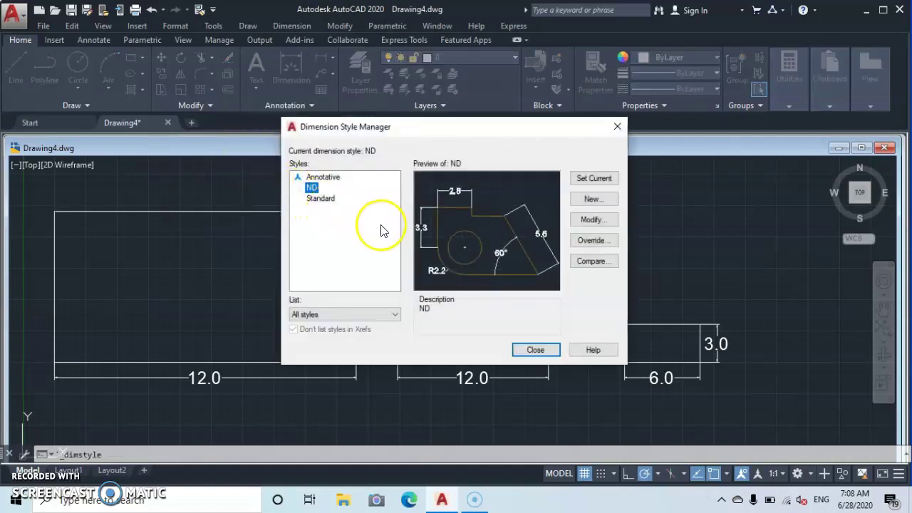
click(583, 201)
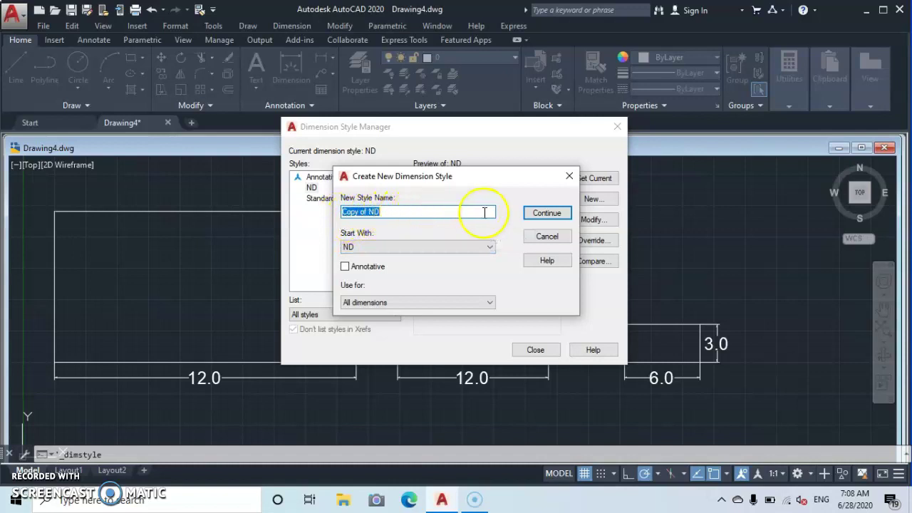
click(543, 215)
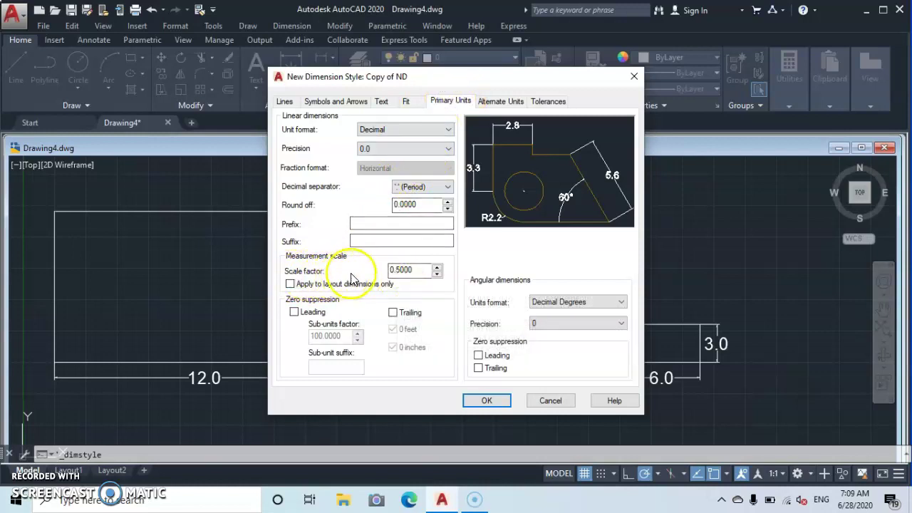
- Set the Copy of ND style's measurement scale factor for linear dimensions to 2 and save the style
click(417, 270)
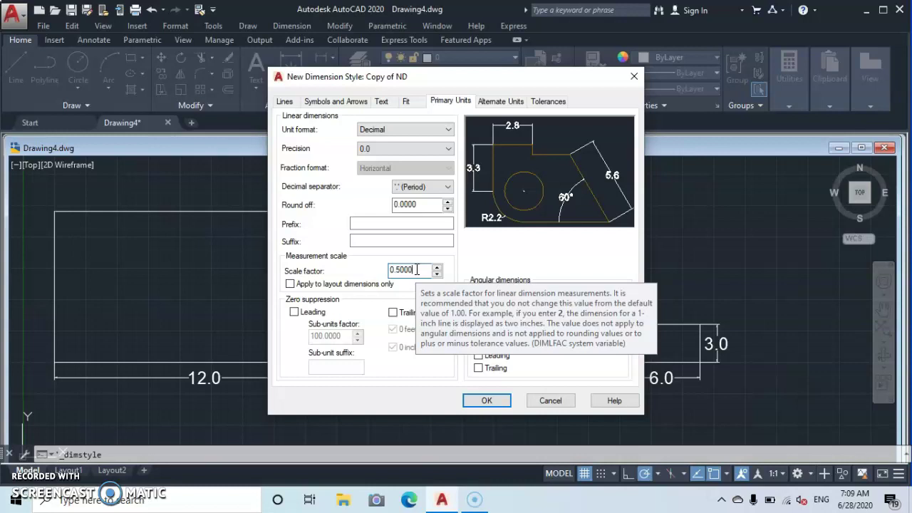
key(BackSpace)
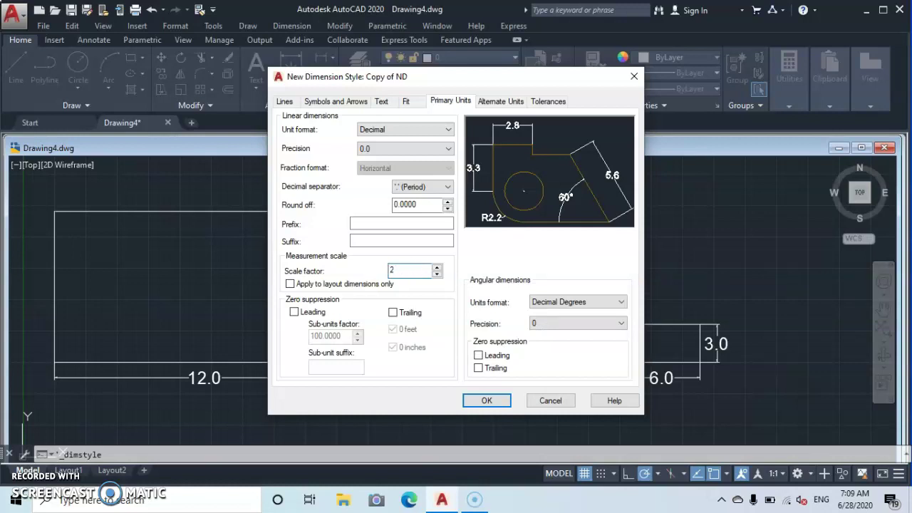
click(488, 402)
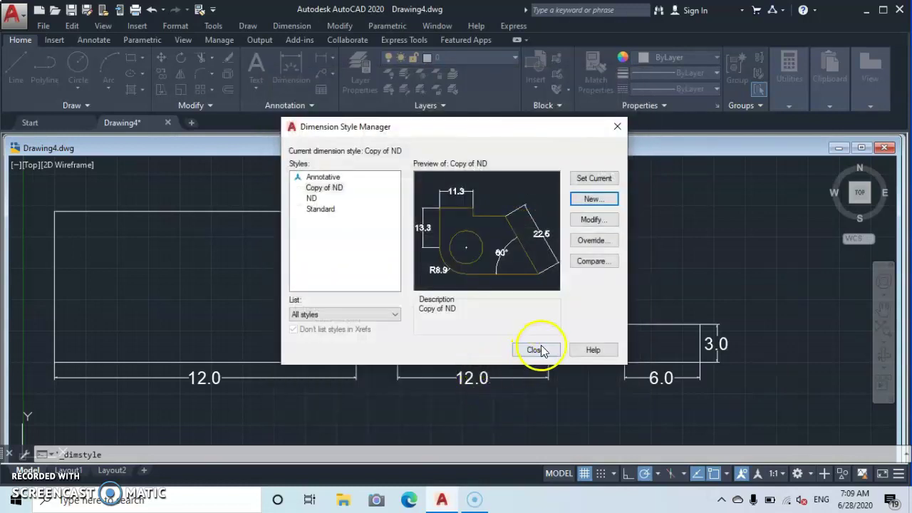
click(536, 350)
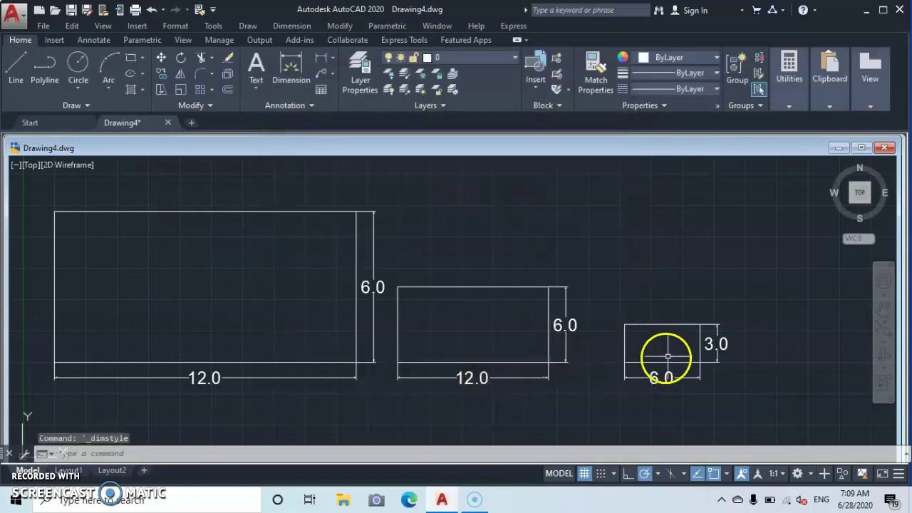
- Apply the Copy of ND dimension style to the vertical and horizontal dimensions of the reduced rightmost rectangle
click(720, 329)
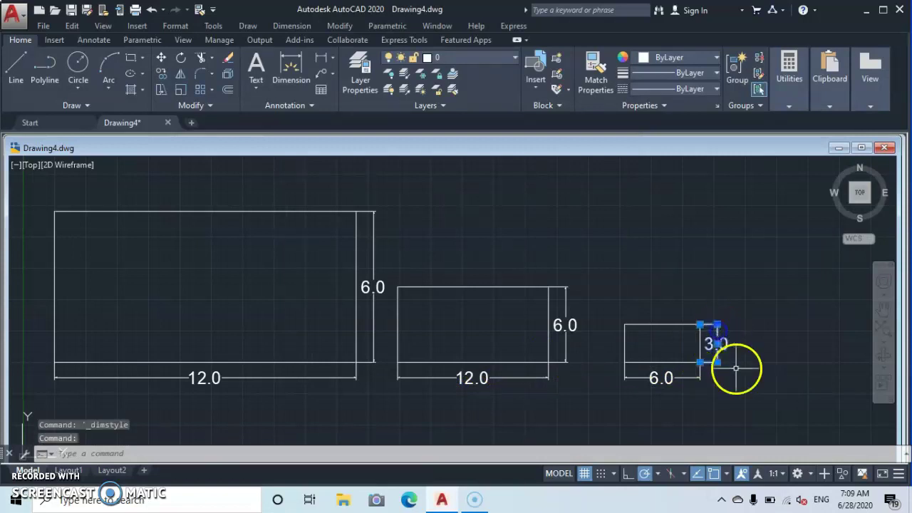
click(648, 379)
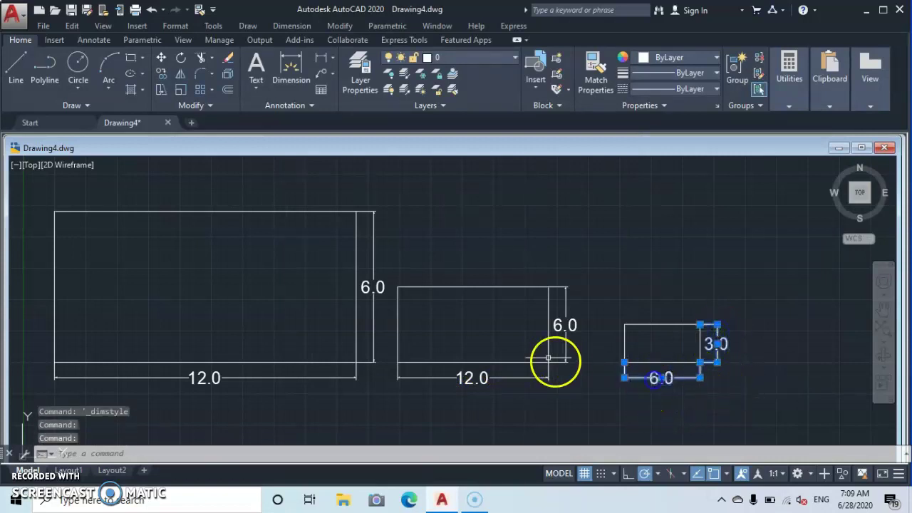
click(311, 105)
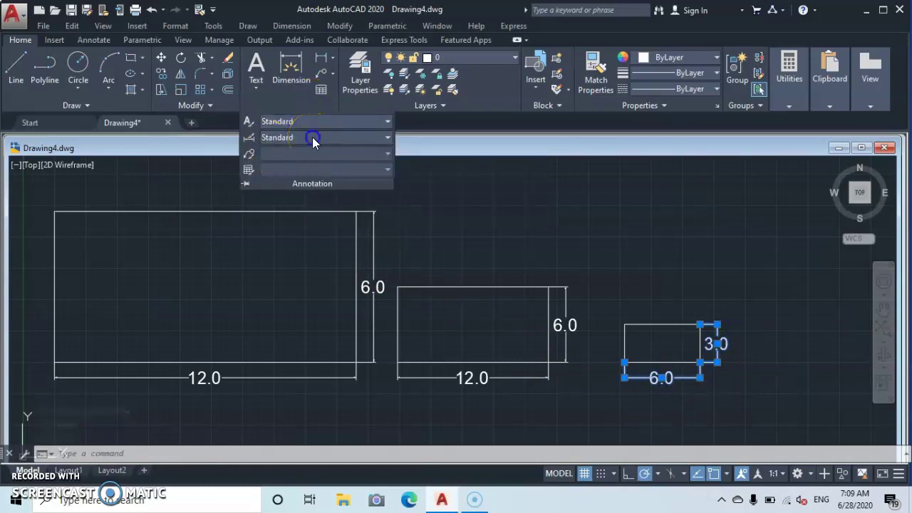
click(312, 137)
click(367, 201)
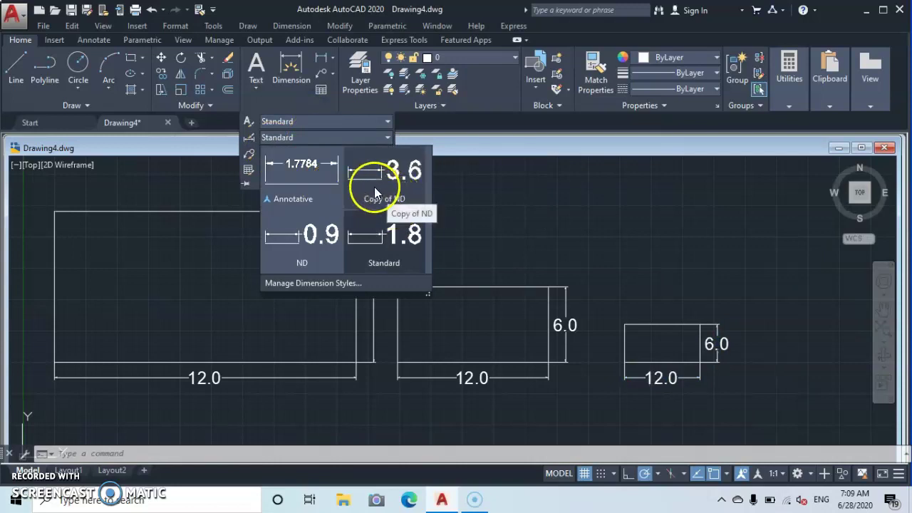
click(374, 186)
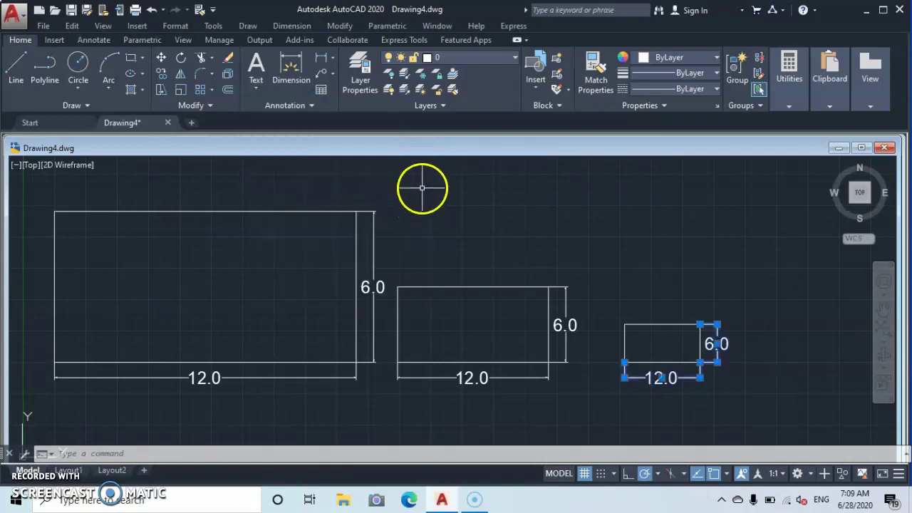
key(Escape)
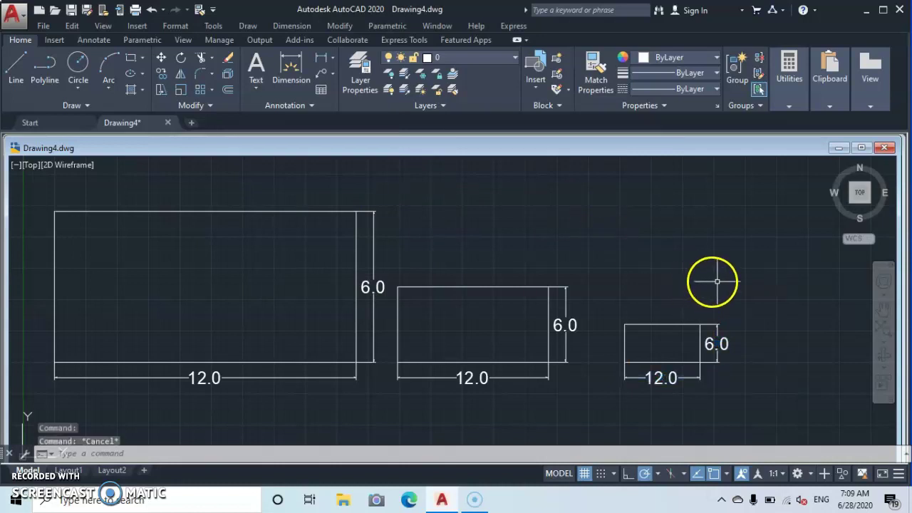